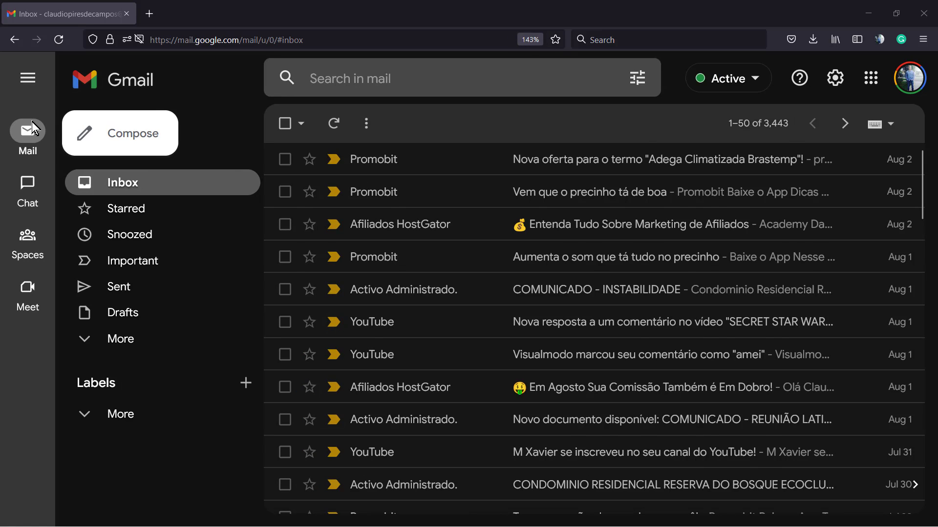
{"action": "key", "text": "ctrl+plus"}
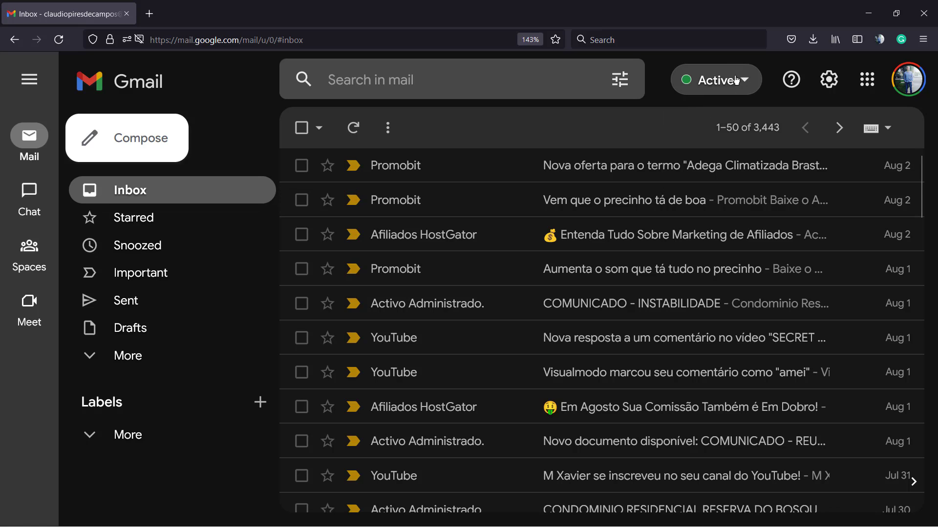
- Open Quick settings and browse its Chat and Meet, density and reading pane options
{"action": "left_click", "coordinate": [833, 86]}
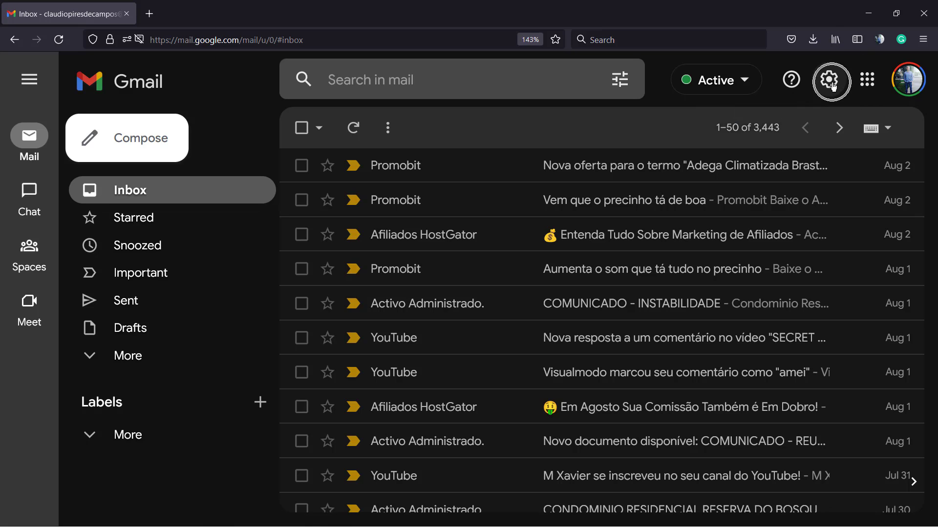
{"action": "left_click", "coordinate": [833, 86]}
{"action": "left_click", "coordinate": [833, 86]}
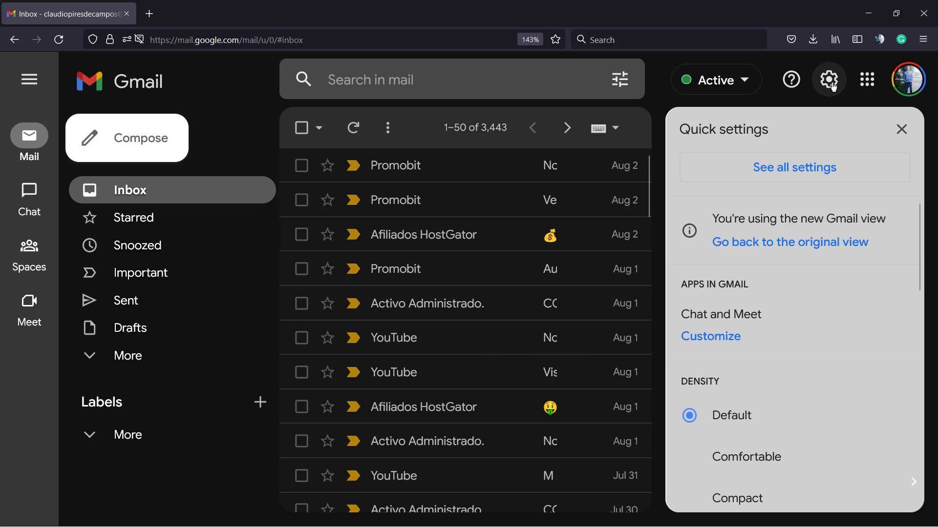
{"action": "scroll", "coordinate": [804, 313], "scroll_direction": "down", "scroll_amount": 2}
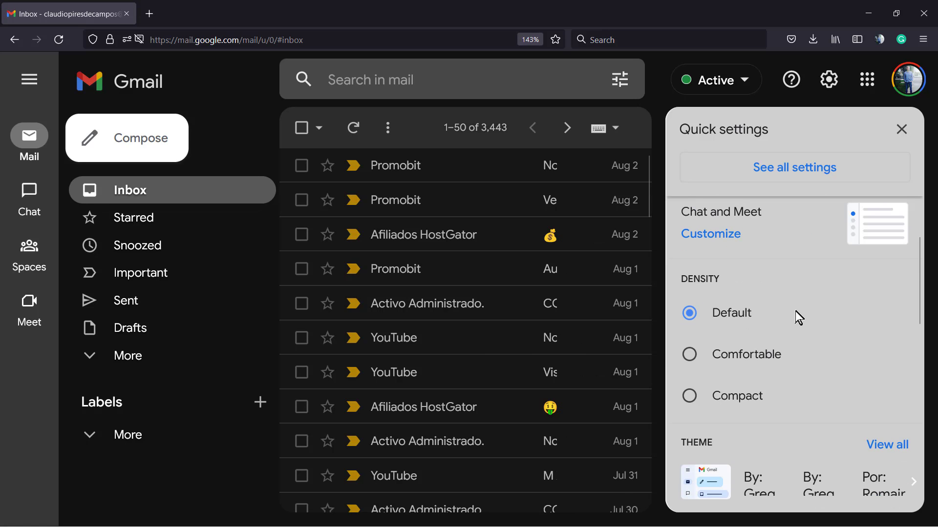
{"action": "scroll", "coordinate": [795, 312], "scroll_direction": "down", "scroll_amount": 2}
{"action": "scroll", "coordinate": [762, 312], "scroll_direction": "up", "scroll_amount": 3}
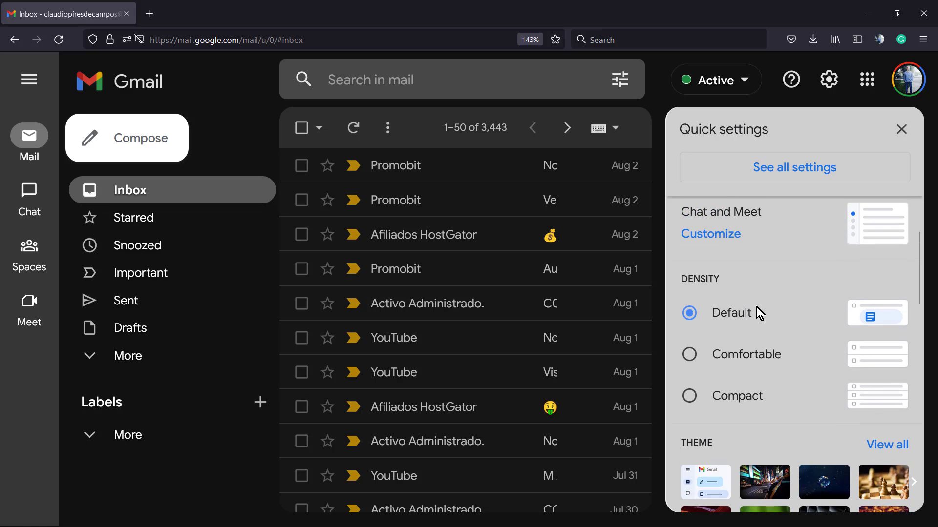
{"action": "scroll", "coordinate": [762, 311], "scroll_direction": "down", "scroll_amount": 3}
{"action": "scroll", "coordinate": [756, 288], "scroll_direction": "up", "scroll_amount": 2}
{"action": "scroll", "coordinate": [704, 296], "scroll_direction": "down", "scroll_amount": 2}
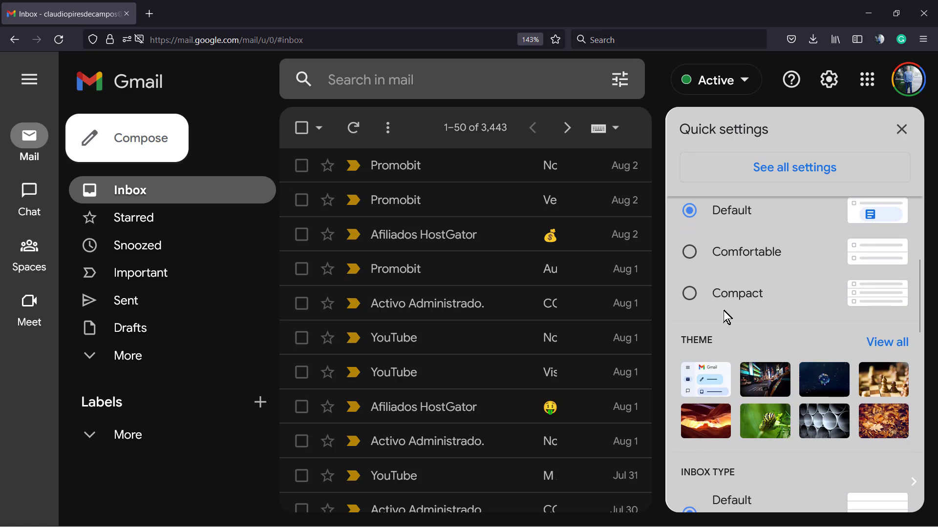
{"action": "scroll", "coordinate": [726, 317], "scroll_direction": "down", "scroll_amount": 4}
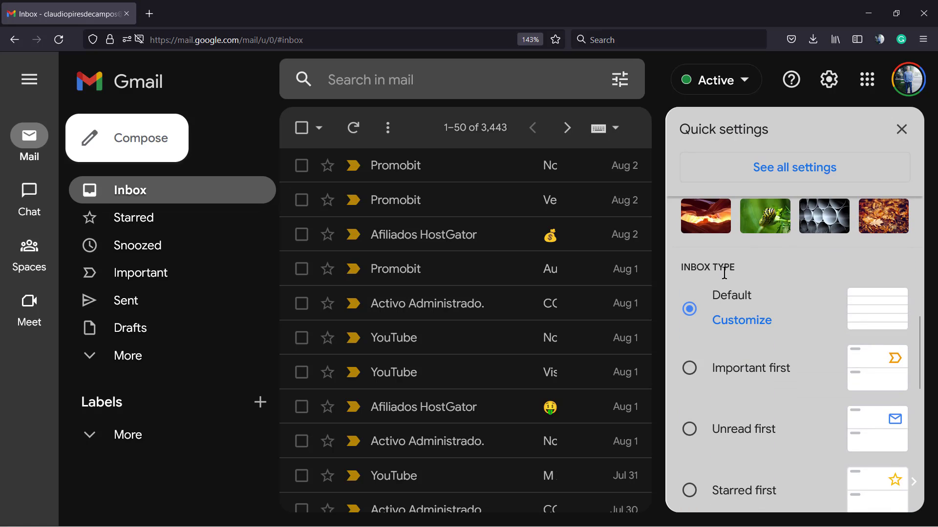
{"action": "scroll", "coordinate": [736, 307], "scroll_direction": "down", "scroll_amount": 6}
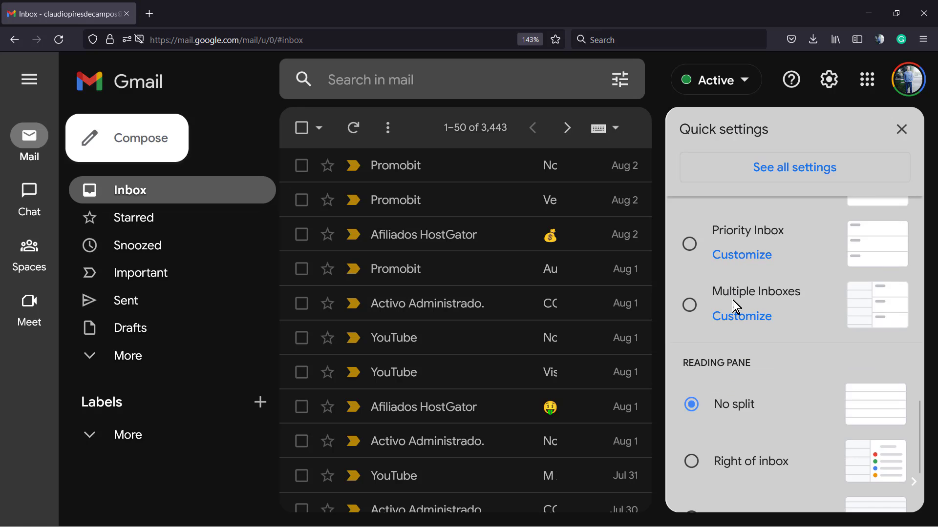
{"action": "scroll", "coordinate": [735, 307], "scroll_direction": "up", "scroll_amount": 10}
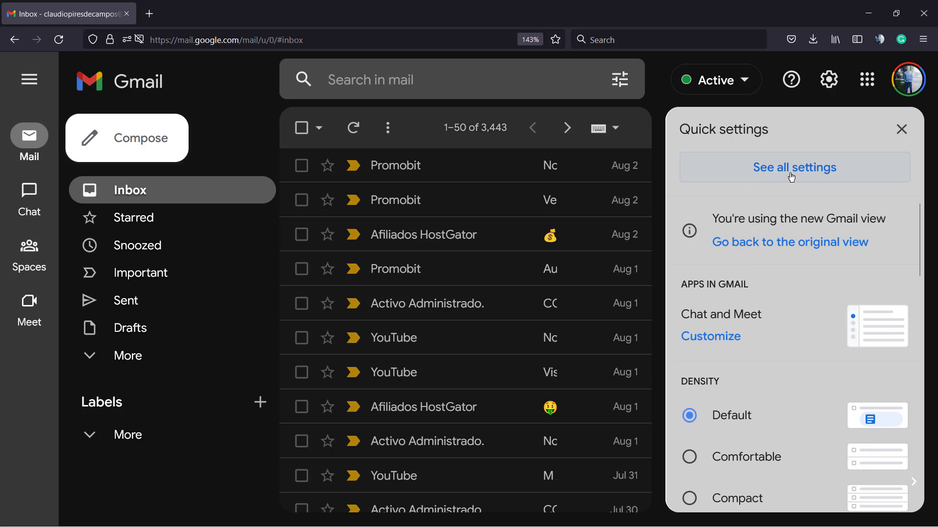
- Go to See all settings and switch to the Chat and Meet tab
{"action": "left_click", "coordinate": [771, 174]}
{"action": "left_click", "coordinate": [772, 178]}
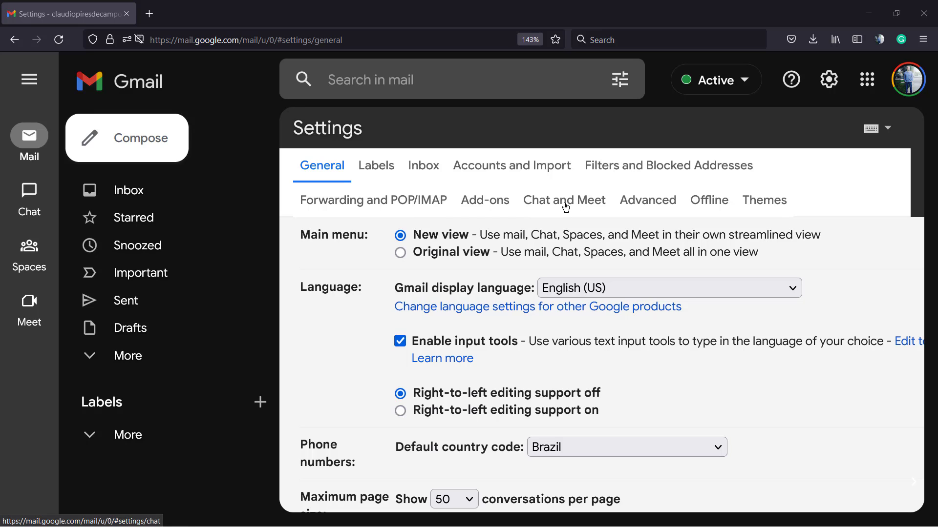
{"action": "left_click", "coordinate": [541, 209]}
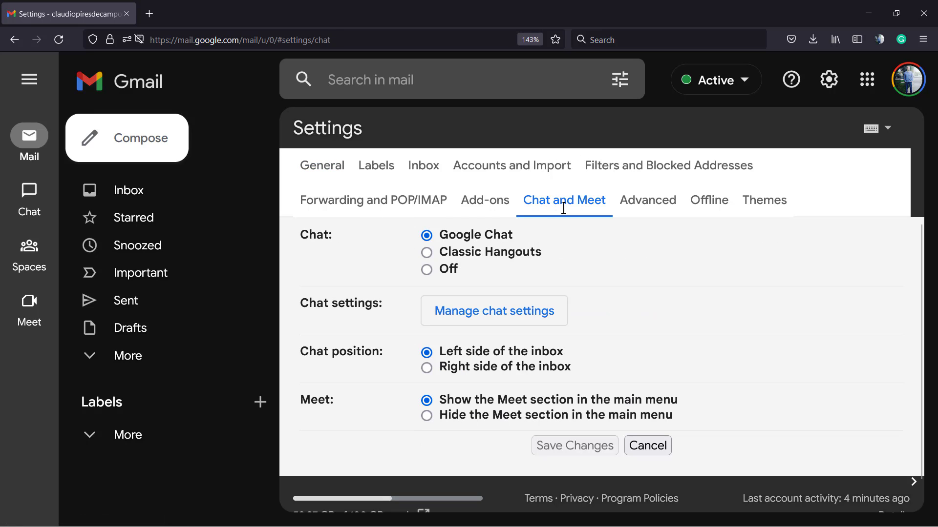
- Hide the Meet section and set Chat to Off, keeping chat position on Left
{"action": "triple_click", "coordinate": [314, 234]}
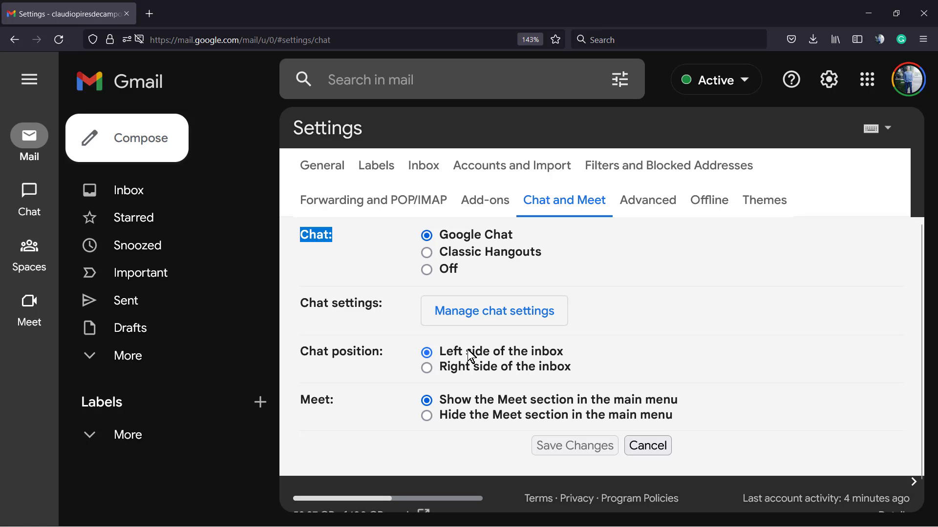
{"action": "left_click", "coordinate": [443, 416]}
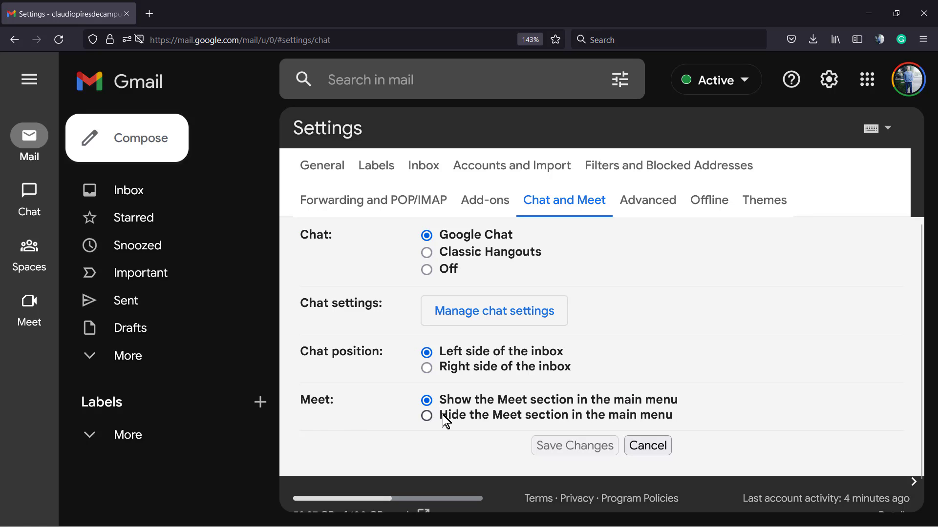
{"action": "left_click", "coordinate": [443, 415]}
{"action": "left_click", "coordinate": [441, 402]}
{"action": "left_click", "coordinate": [446, 416]}
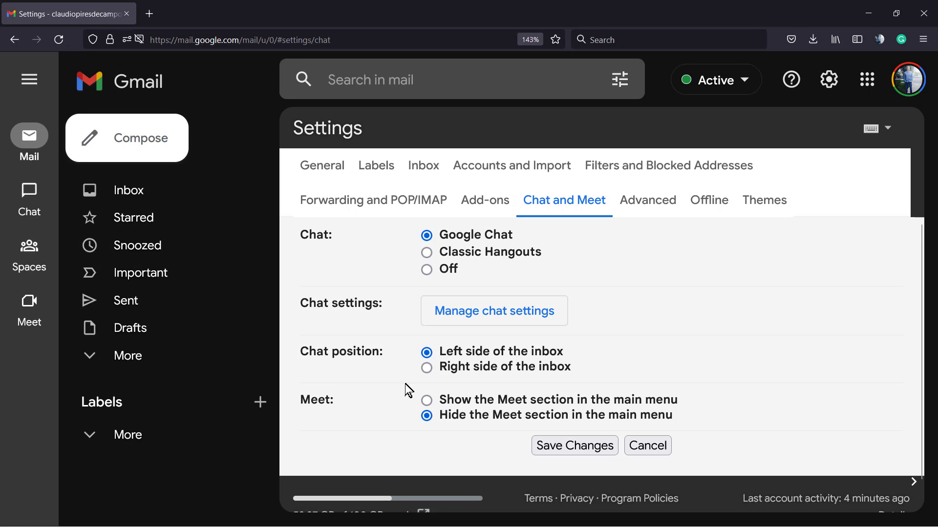
{"action": "left_click", "coordinate": [468, 366]}
{"action": "left_click", "coordinate": [462, 355]}
{"action": "left_click", "coordinate": [450, 272]}
- Save Changes so Chat is off and the Meet section is hidden
{"action": "left_click", "coordinate": [561, 447]}
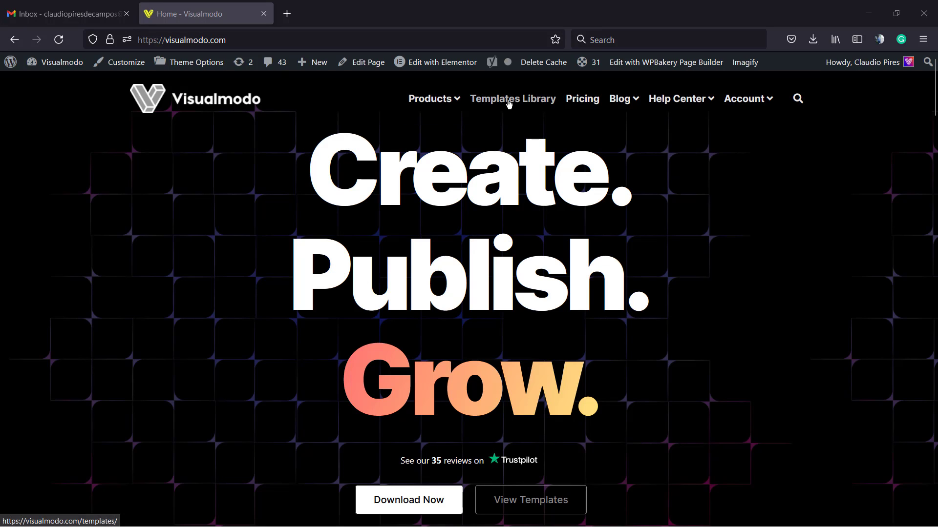
- Open the Visualmodo Templates Library and select text in the Anzu Starter heading
{"action": "left_click", "coordinate": [444, 75]}
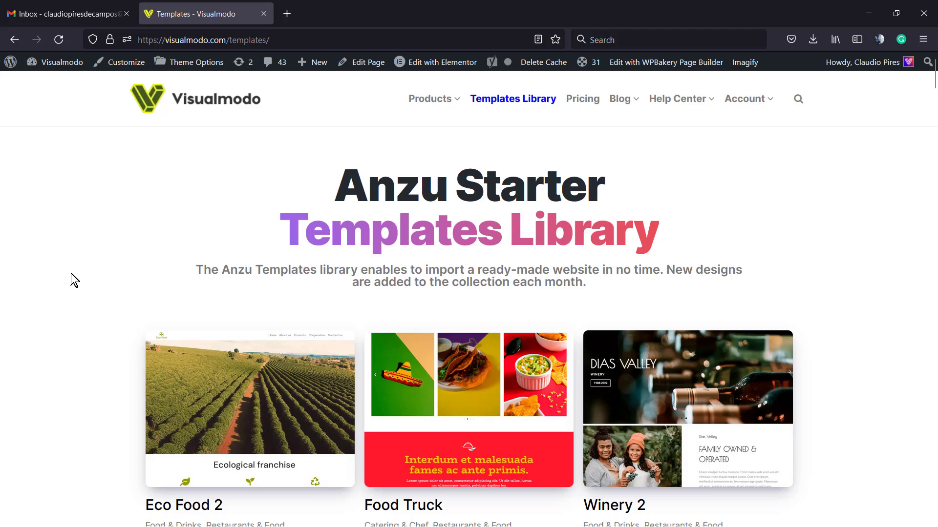
{"action": "triple_click", "coordinate": [376, 200]}
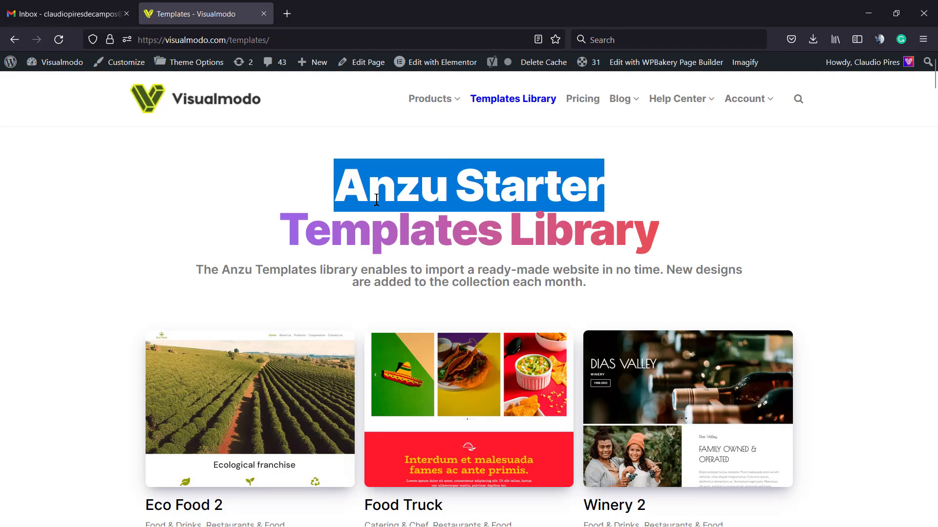
{"action": "left_click", "coordinate": [376, 199]}
{"action": "double_click", "coordinate": [376, 200]}
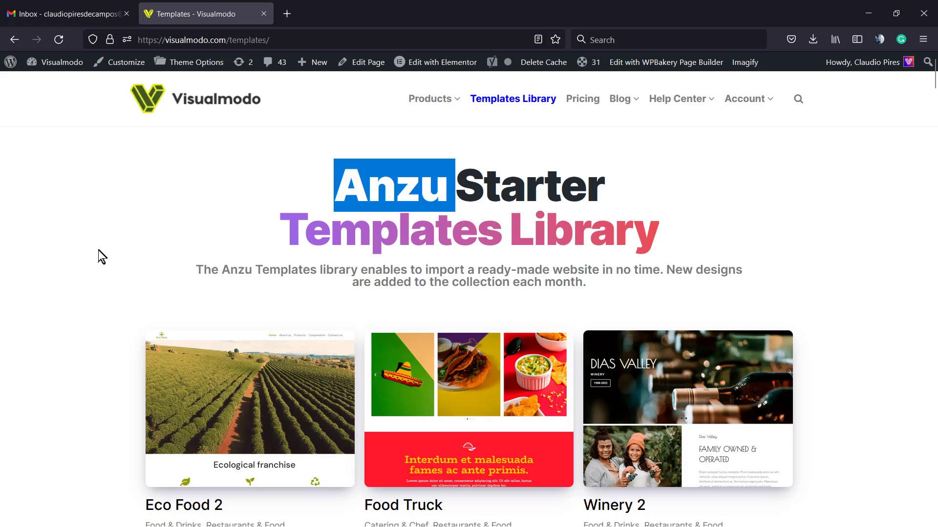
- Scroll down the templates to the Dentist, Nutritionist and Winery row, then go to the Blog
{"action": "scroll", "coordinate": [132, 295], "scroll_direction": "down", "scroll_amount": 6}
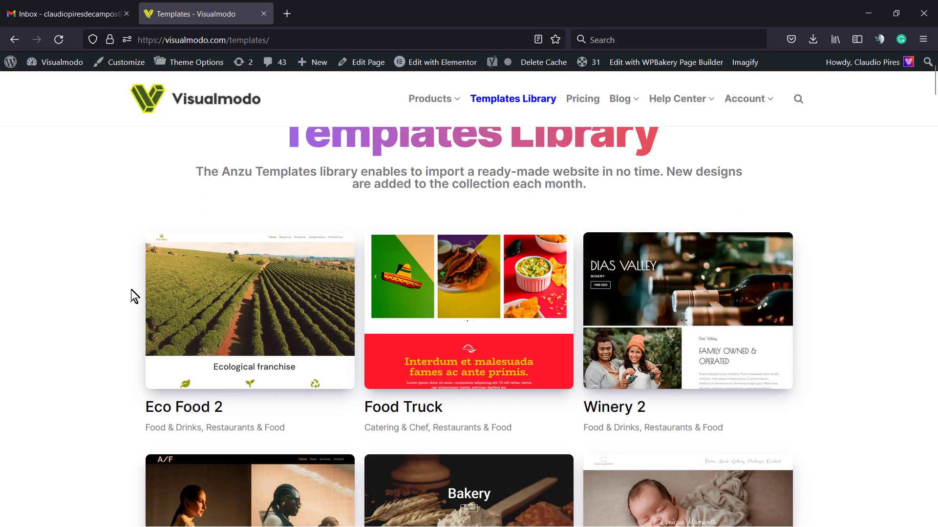
{"action": "scroll", "coordinate": [140, 292], "scroll_direction": "down", "scroll_amount": 7}
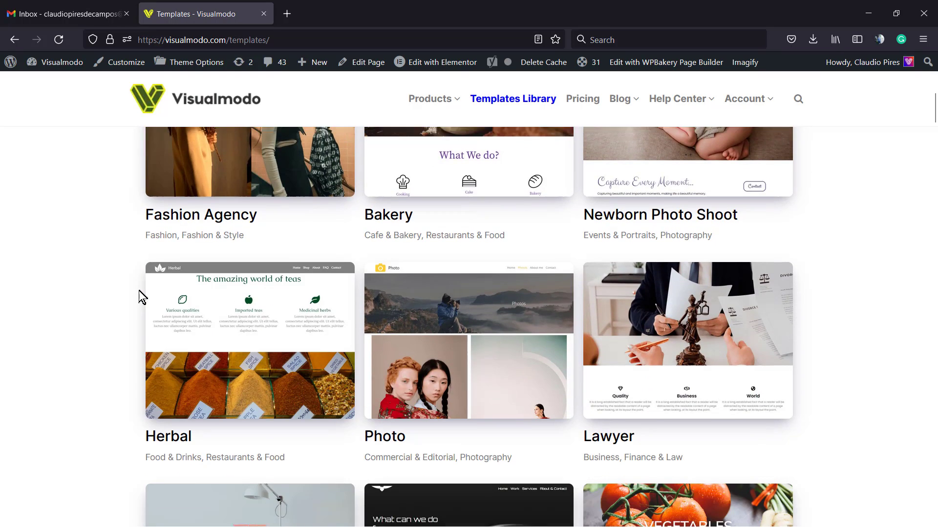
{"action": "scroll", "coordinate": [139, 292], "scroll_direction": "down", "scroll_amount": 10}
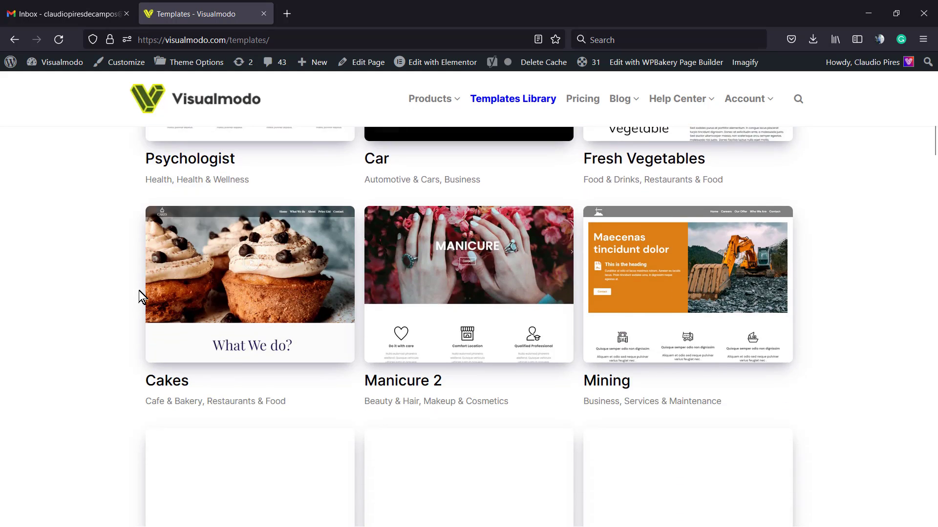
{"action": "scroll", "coordinate": [138, 291], "scroll_direction": "down", "scroll_amount": 8}
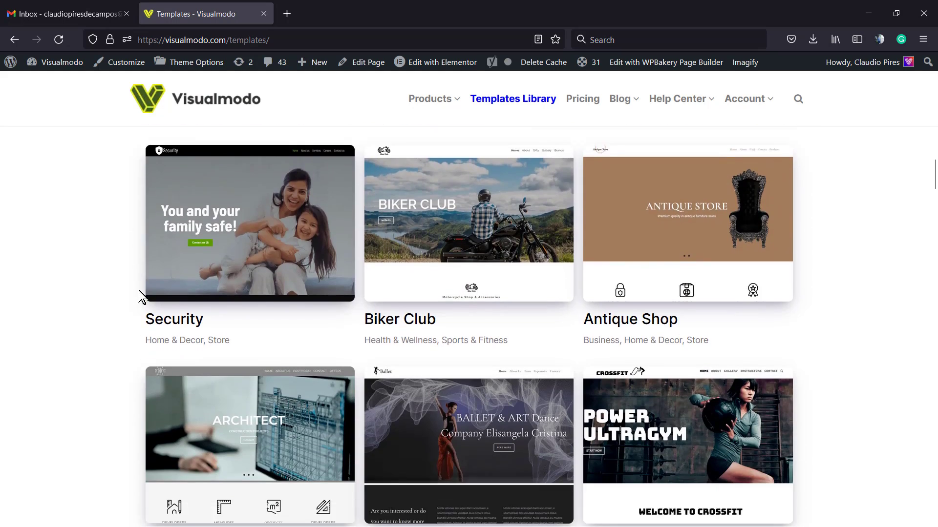
{"action": "scroll", "coordinate": [139, 291], "scroll_direction": "down", "scroll_amount": 7}
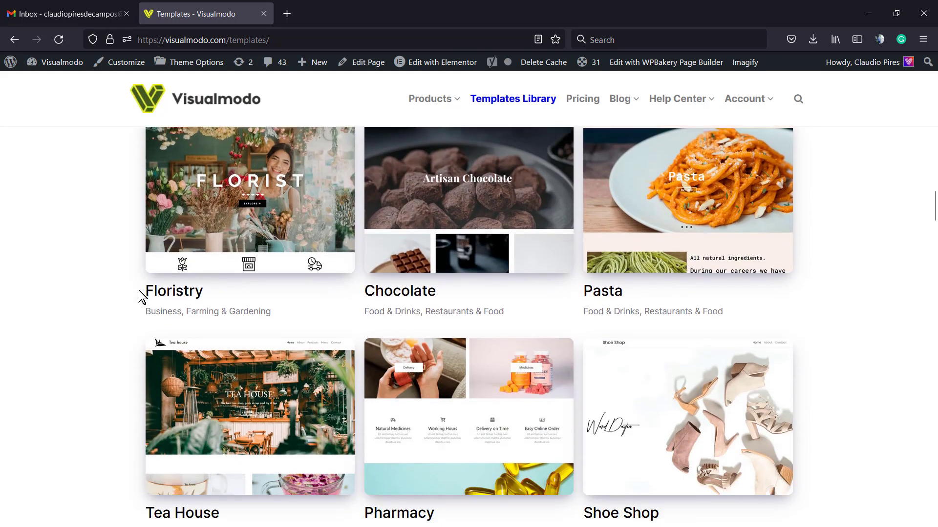
{"action": "scroll", "coordinate": [139, 291], "scroll_direction": "down", "scroll_amount": 10}
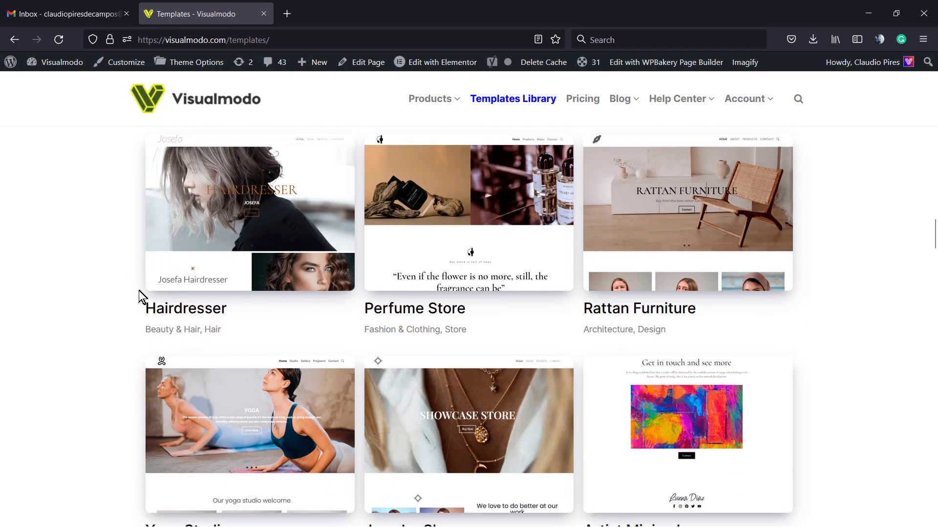
{"action": "scroll", "coordinate": [140, 295], "scroll_direction": "down", "scroll_amount": 7}
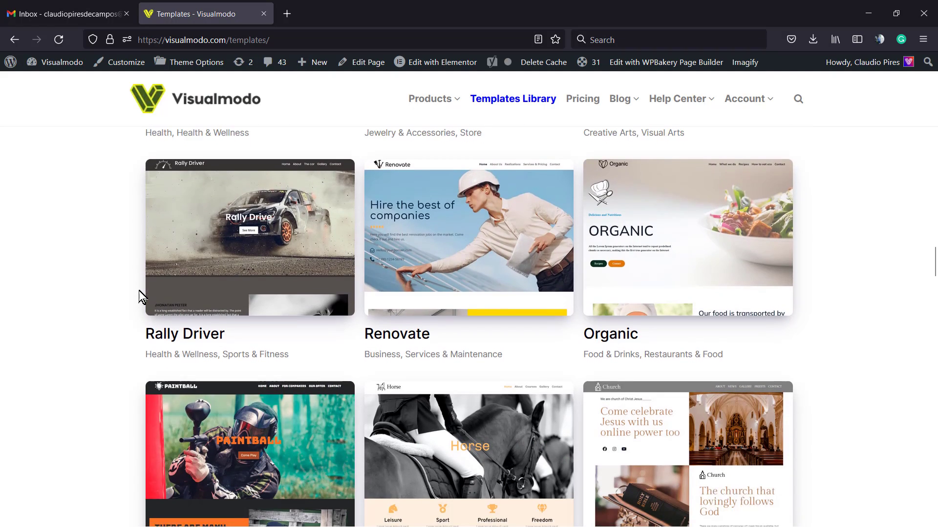
{"action": "scroll", "coordinate": [537, 263], "scroll_direction": "down", "scroll_amount": 6}
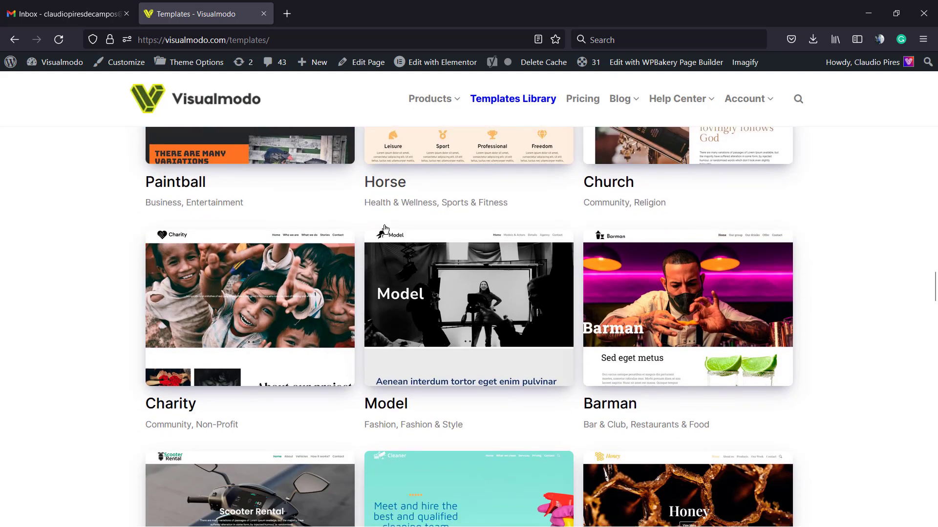
{"action": "scroll", "coordinate": [389, 258], "scroll_direction": "down", "scroll_amount": 9}
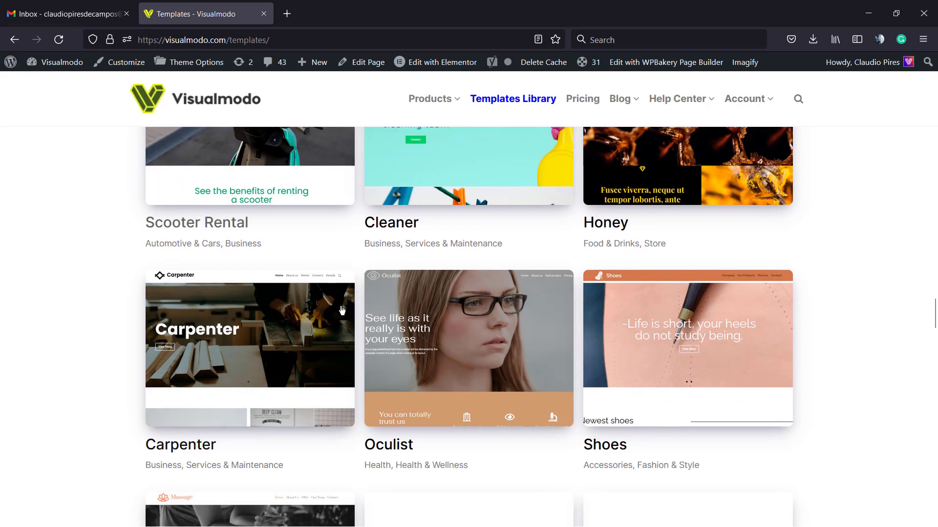
{"action": "scroll", "coordinate": [342, 311], "scroll_direction": "down", "scroll_amount": 10}
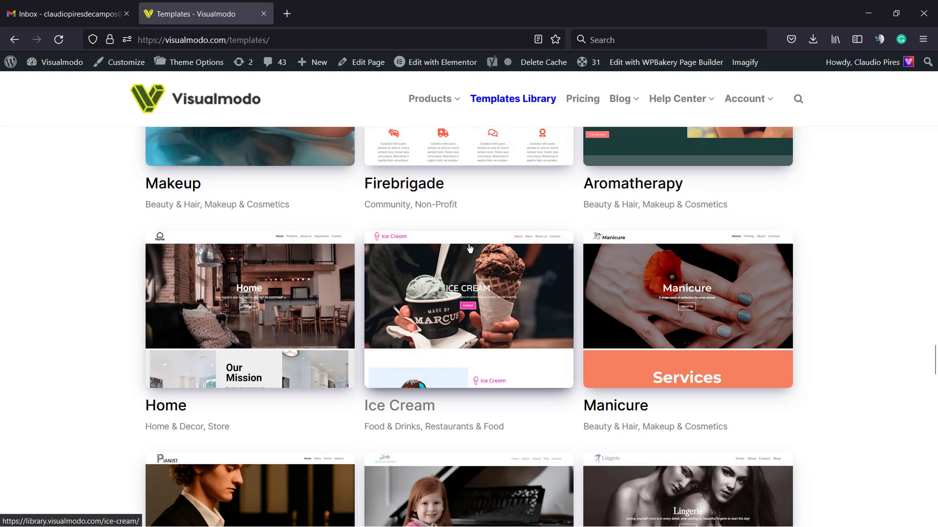
{"action": "scroll", "coordinate": [466, 250], "scroll_direction": "down", "scroll_amount": 9}
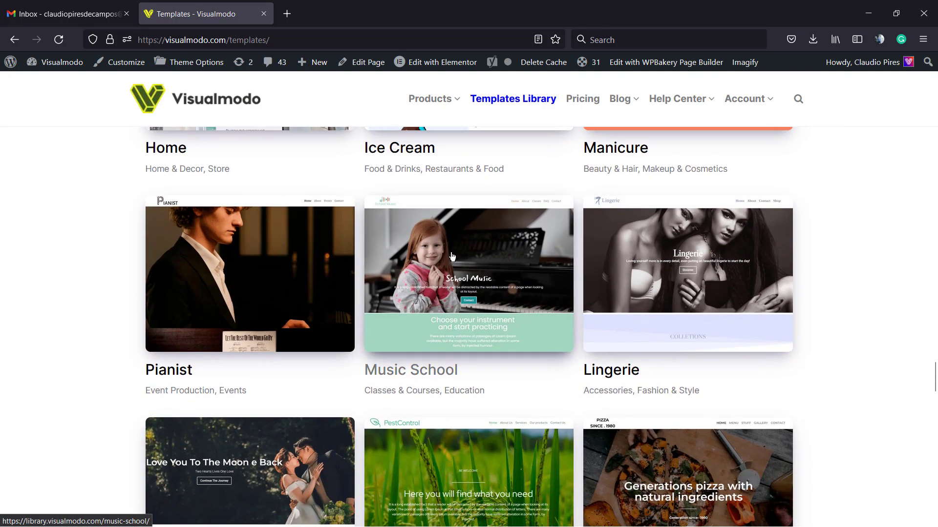
{"action": "scroll", "coordinate": [440, 259], "scroll_direction": "down", "scroll_amount": 1}
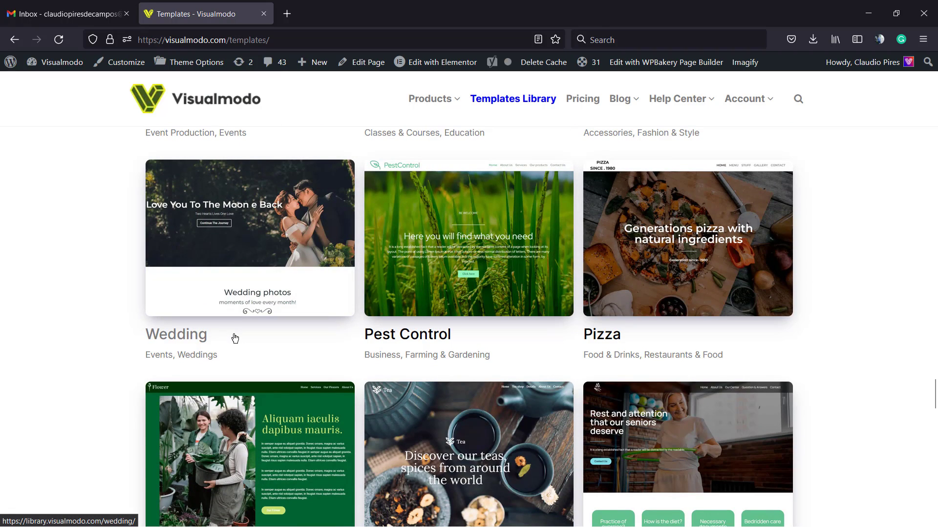
{"action": "scroll", "coordinate": [234, 338], "scroll_direction": "down", "scroll_amount": 6}
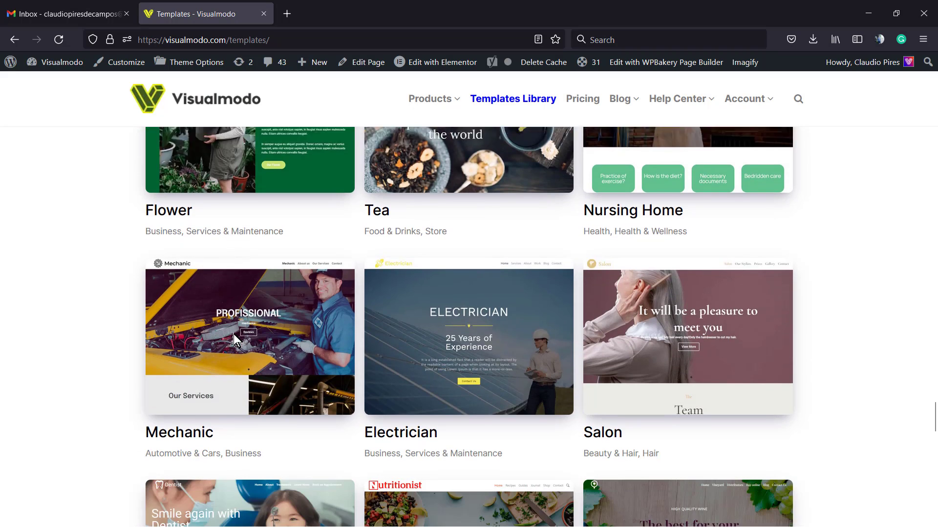
{"action": "scroll", "coordinate": [235, 338], "scroll_direction": "down", "scroll_amount": 4}
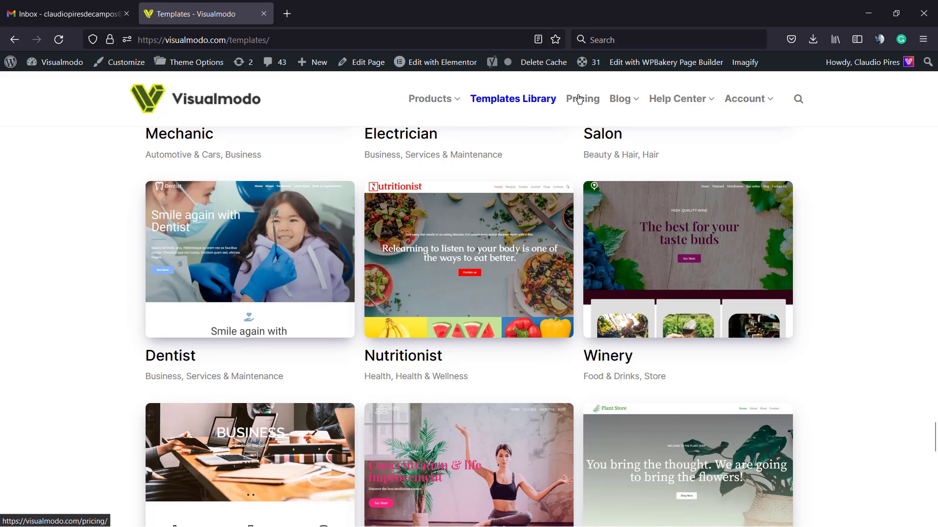
{"action": "left_click", "coordinate": [619, 98]}
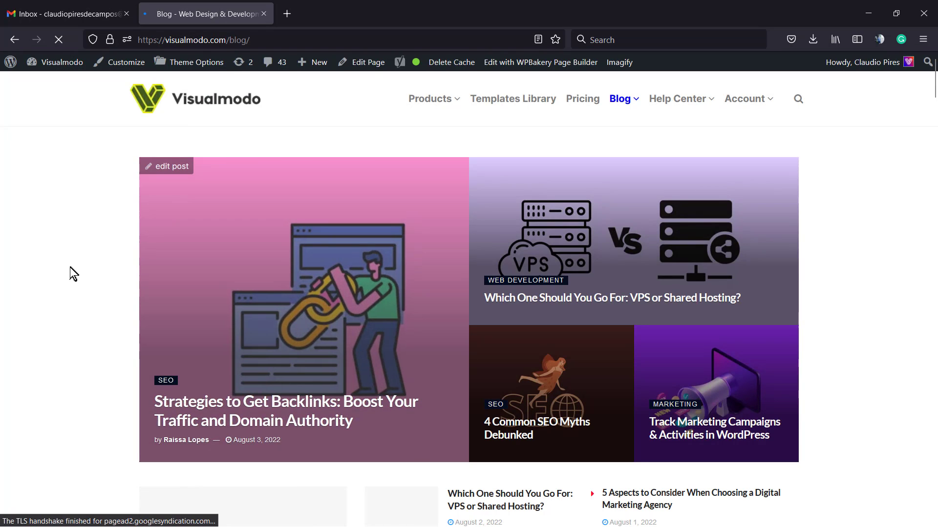
- Scroll the blog down past the Design, SEO and Inspiration post lists to WordPress
{"action": "scroll", "coordinate": [321, 276], "scroll_direction": "down", "scroll_amount": 8}
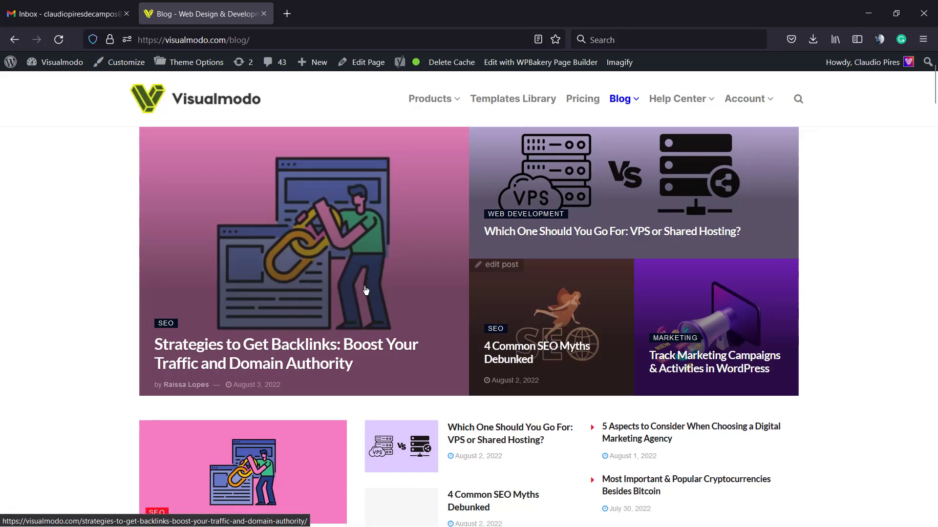
{"action": "scroll", "coordinate": [313, 279], "scroll_direction": "down", "scroll_amount": 9}
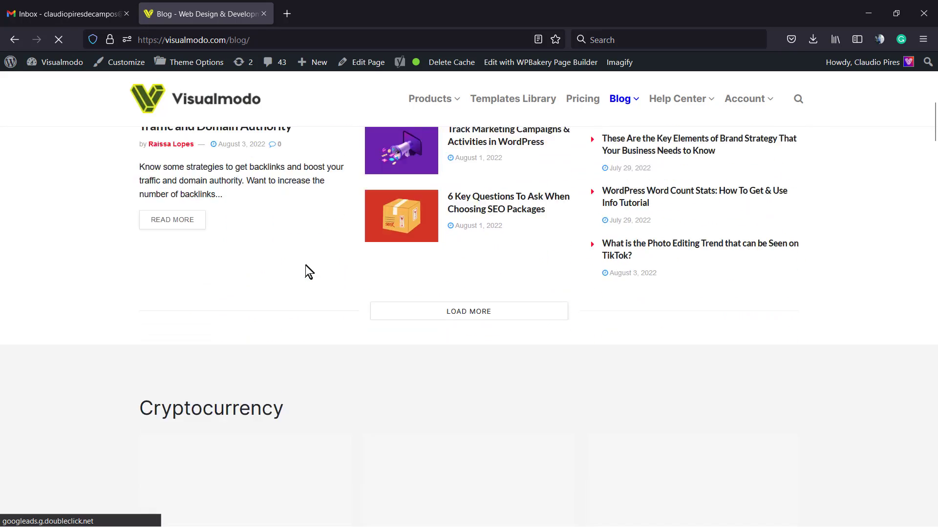
{"action": "scroll", "coordinate": [304, 267], "scroll_direction": "down", "scroll_amount": 9}
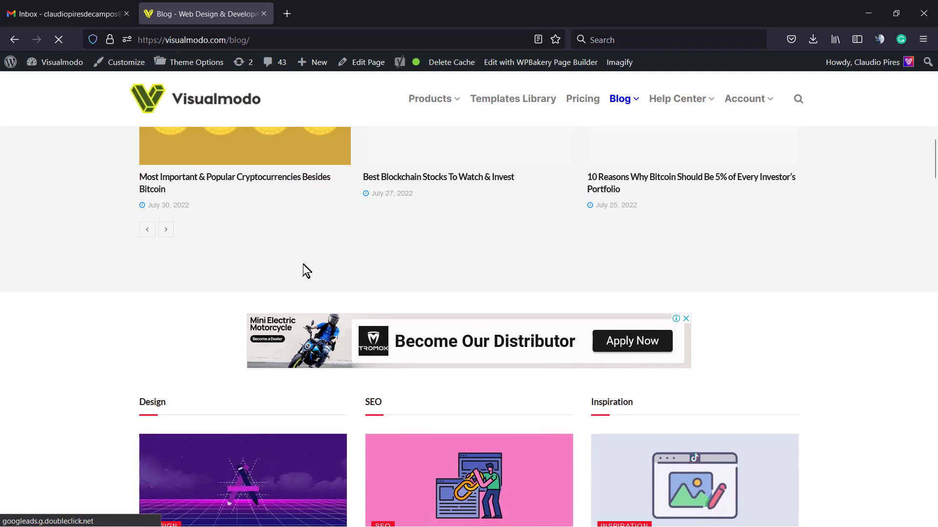
{"action": "scroll", "coordinate": [302, 265], "scroll_direction": "down", "scroll_amount": 4}
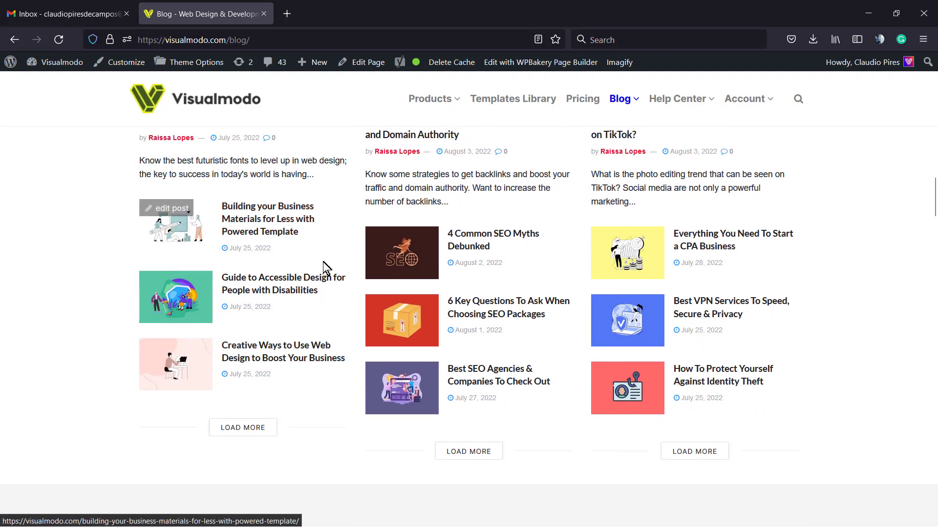